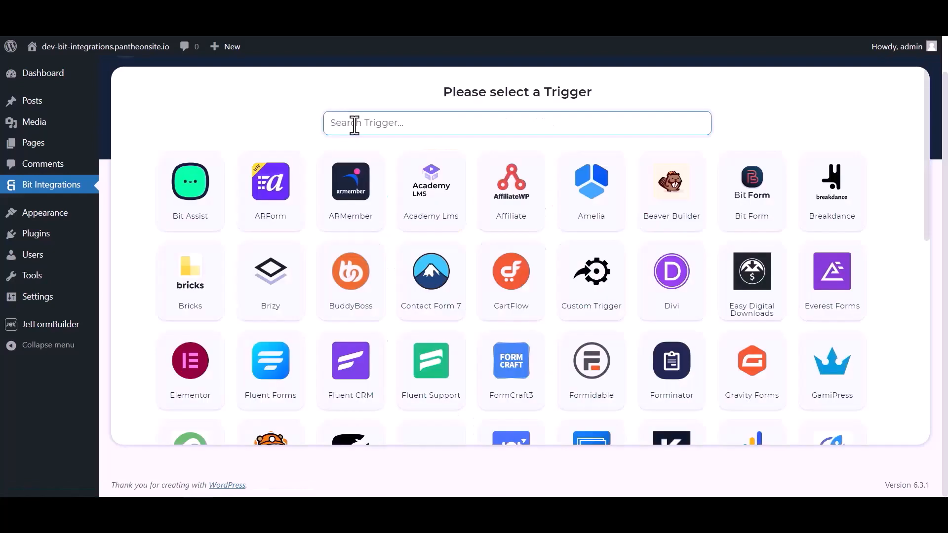
- Pick JetForm Builder as the new integration's trigger, copy its webhook URL and start Fetch
{"action": "left_click", "coordinate": [354, 123]}
{"action": "type", "text": "jet"}
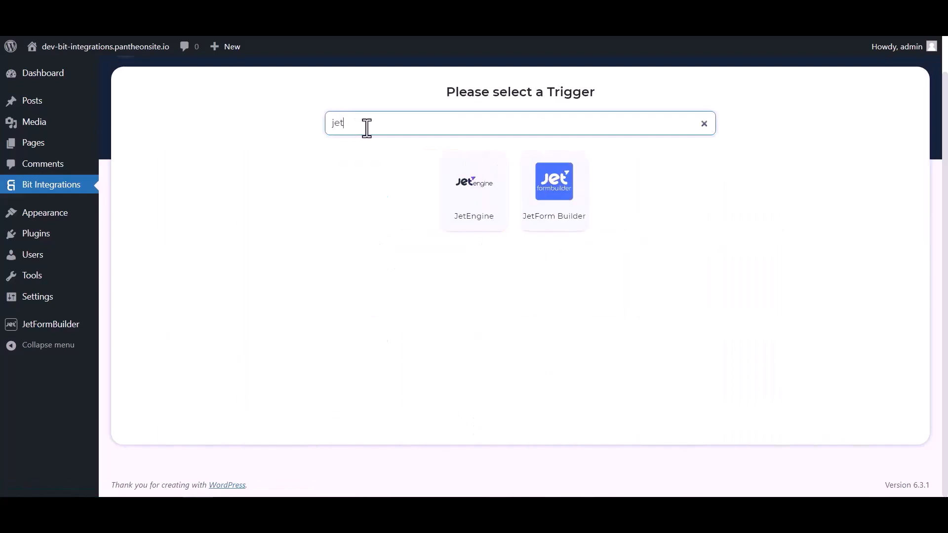
{"action": "left_click", "coordinate": [555, 213]}
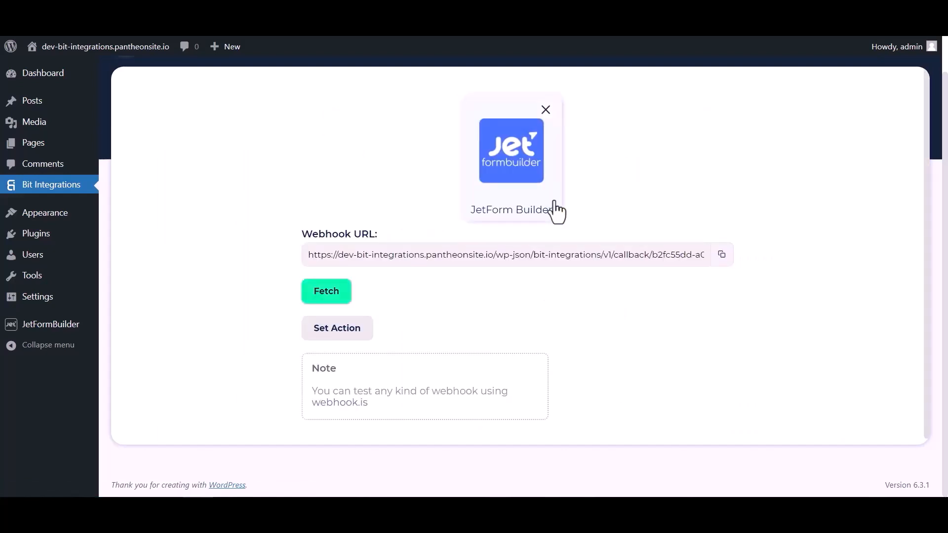
{"action": "left_click", "coordinate": [722, 254]}
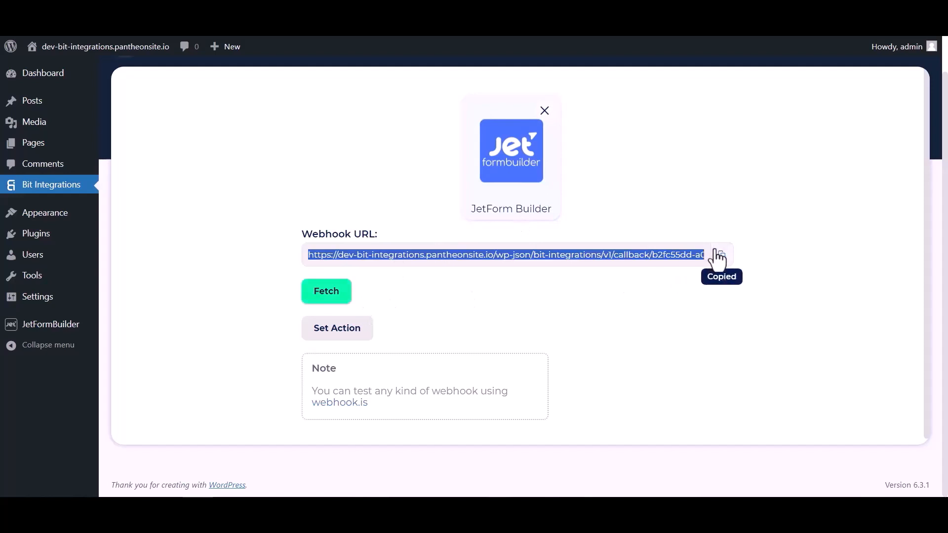
{"action": "left_click", "coordinate": [335, 296]}
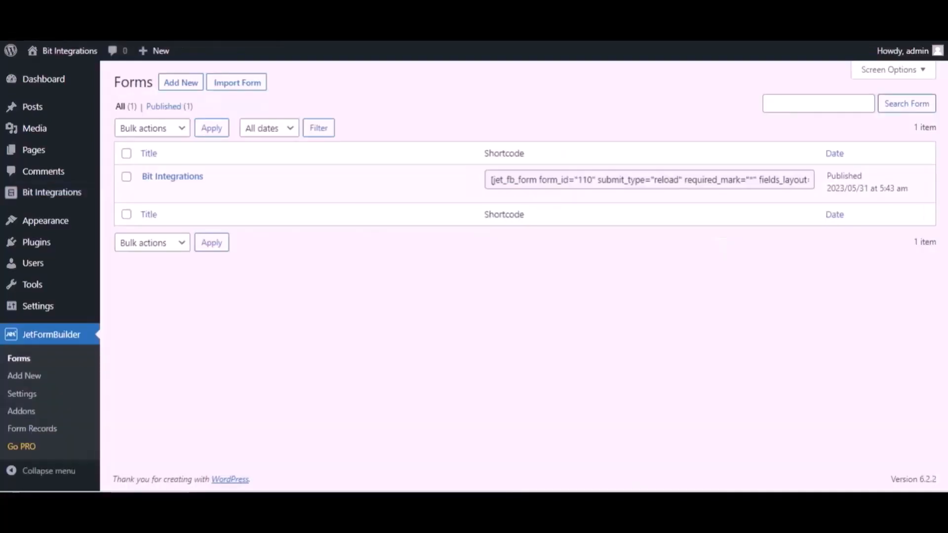
- In the Bit Integrations form, change the first post-submit action from Send Email to Call Webhook
{"action": "mouse_move", "coordinate": [217, 181]}
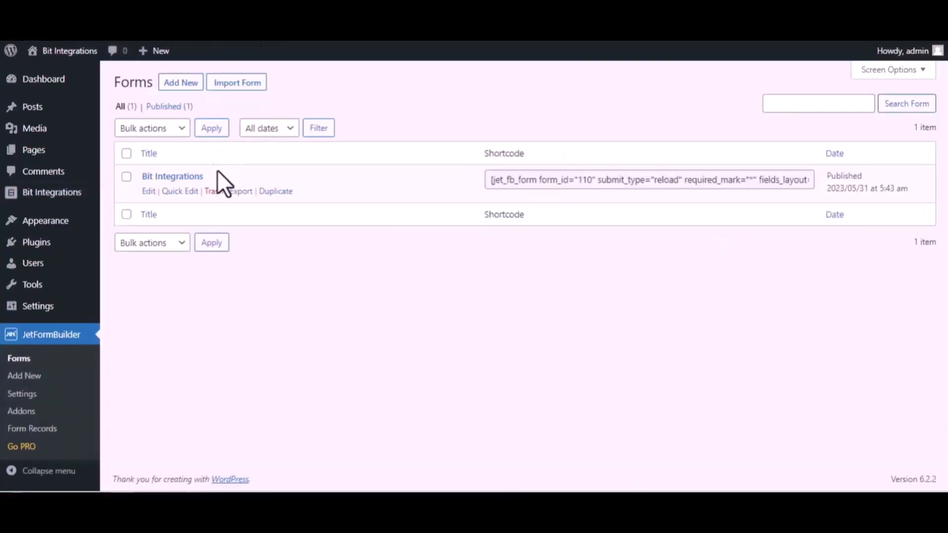
{"action": "left_click", "coordinate": [148, 192]}
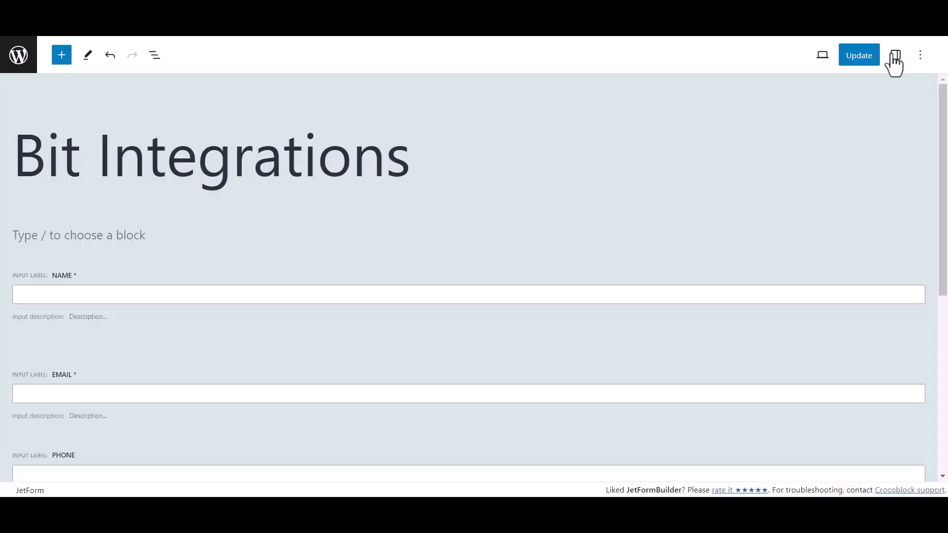
{"action": "left_click", "coordinate": [894, 56]}
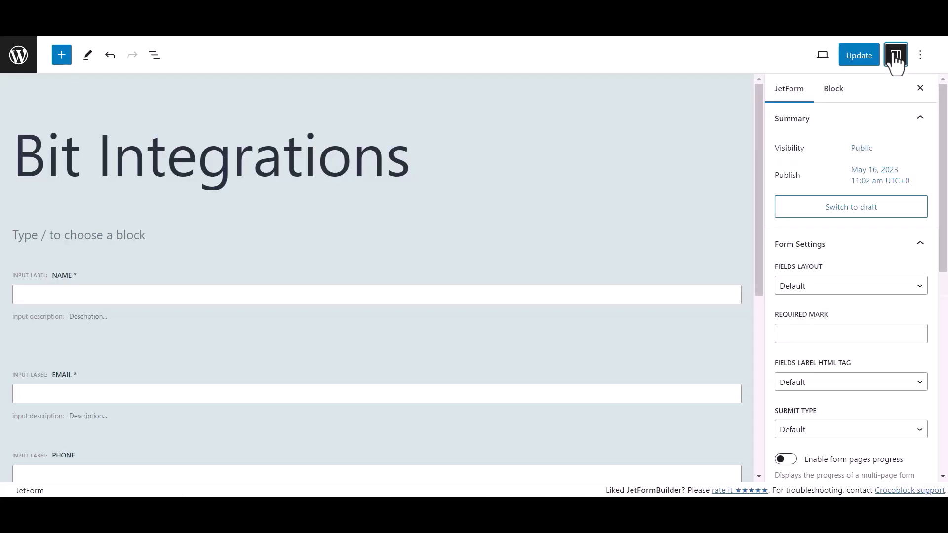
{"action": "scroll", "coordinate": [823, 274], "scroll_direction": "down", "scroll_amount": 5}
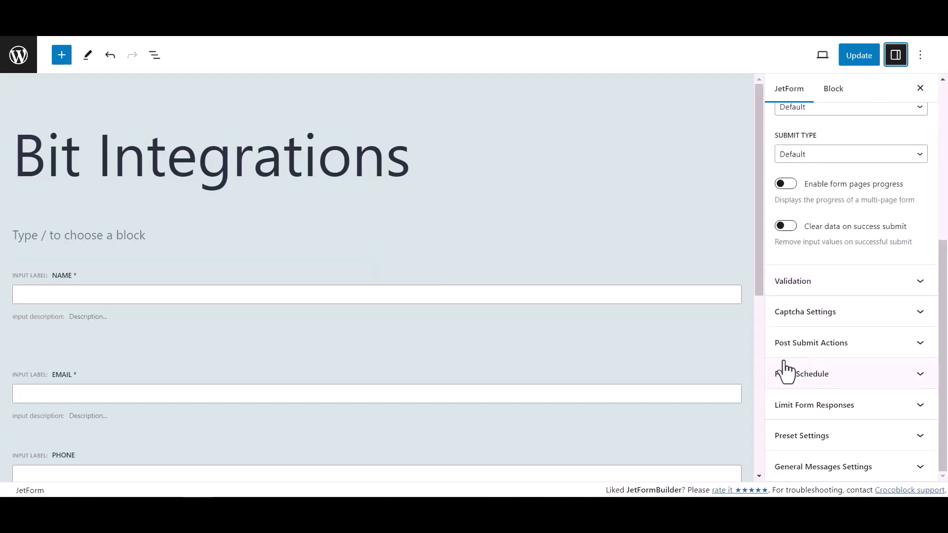
{"action": "left_click", "coordinate": [894, 353]}
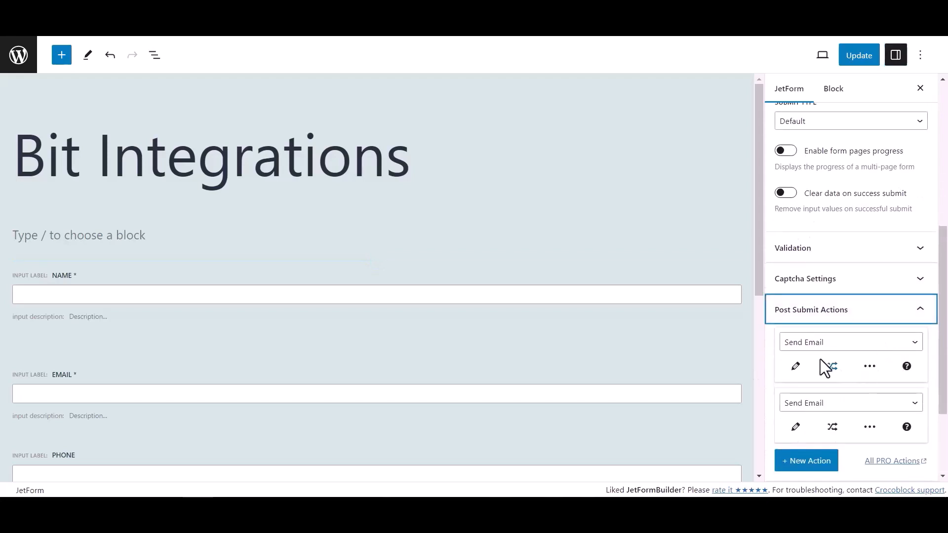
{"action": "left_click", "coordinate": [818, 346]}
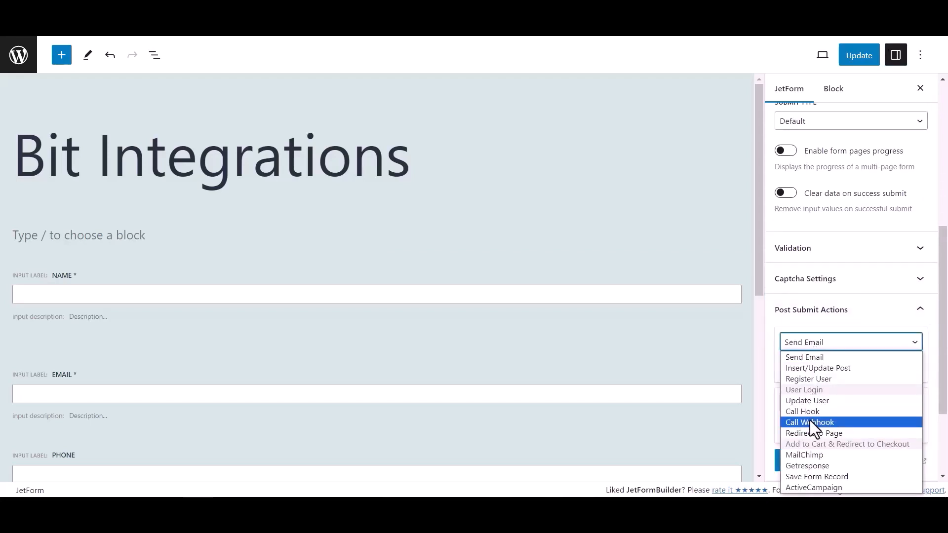
{"action": "left_click", "coordinate": [810, 422]}
- Paste the copied webhook URL into the Call Webhook action and update the form
{"action": "left_click", "coordinate": [797, 367]}
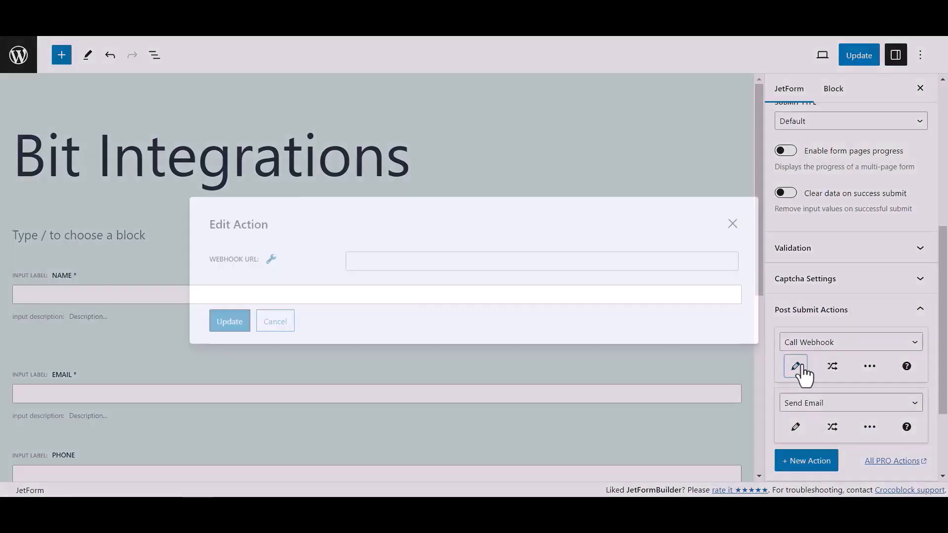
{"action": "left_click", "coordinate": [439, 262]}
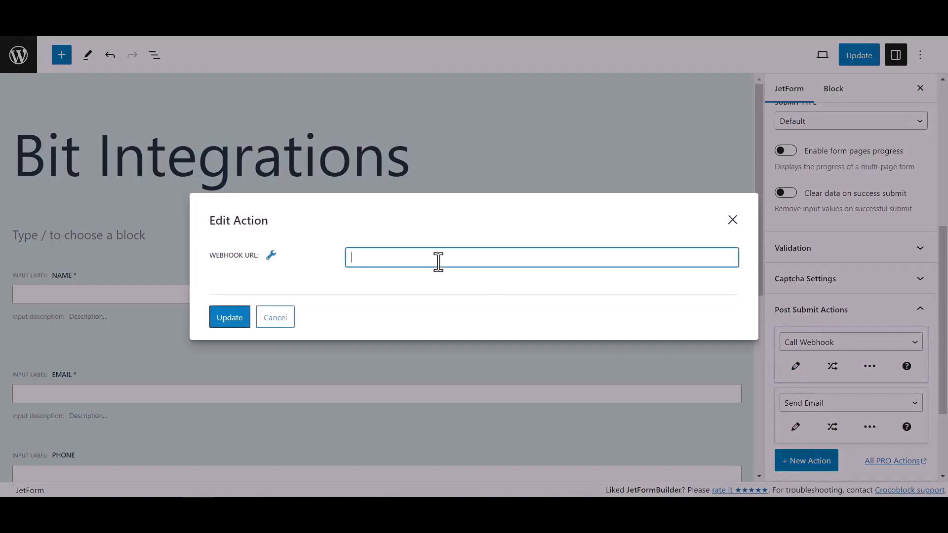
{"action": "key", "text": "ctrl+v"}
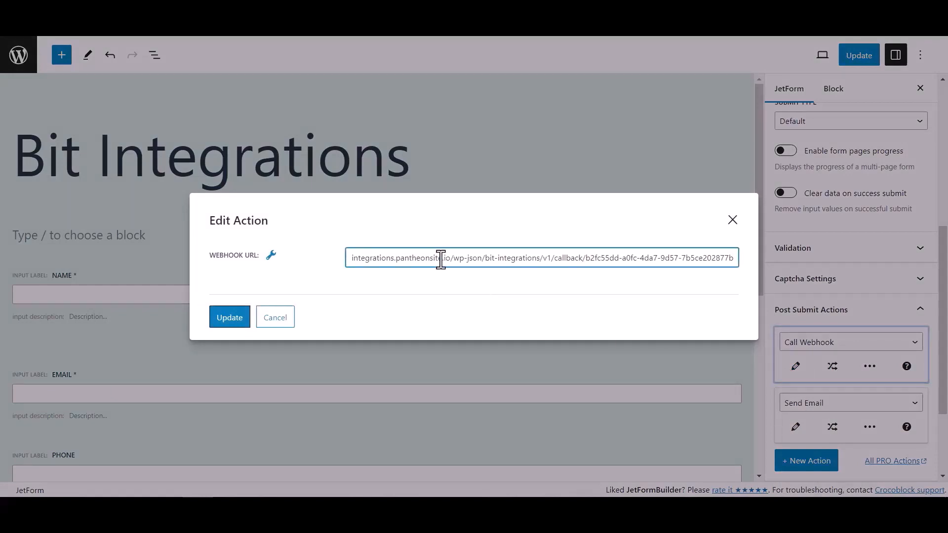
{"action": "left_click", "coordinate": [241, 318]}
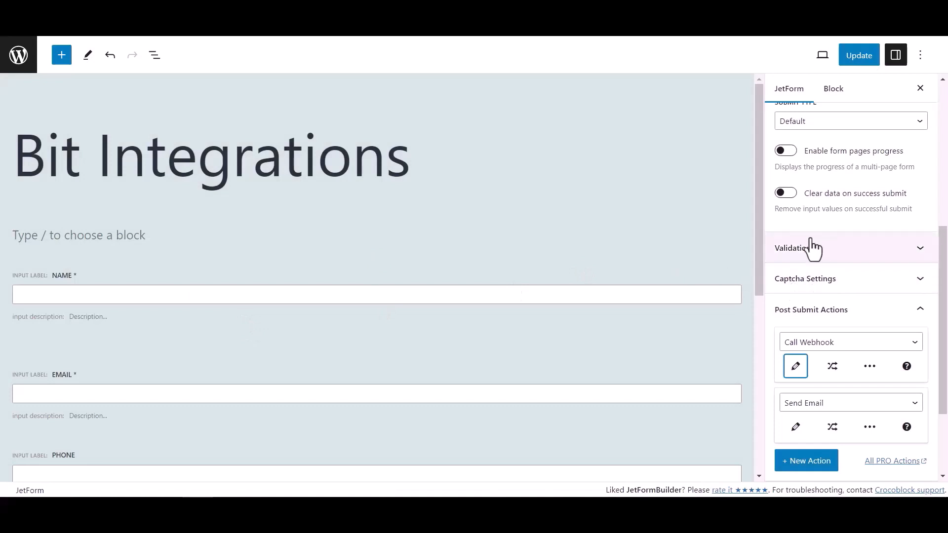
{"action": "left_click", "coordinate": [862, 57]}
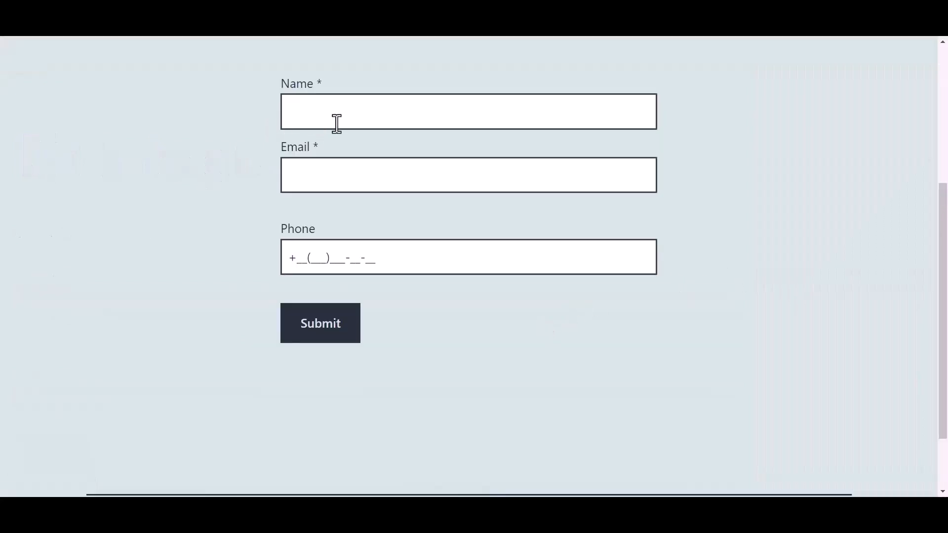
- Submit the form with name 'Bit Integrations', a test email address and a phone number
{"action": "left_click", "coordinate": [356, 114]}
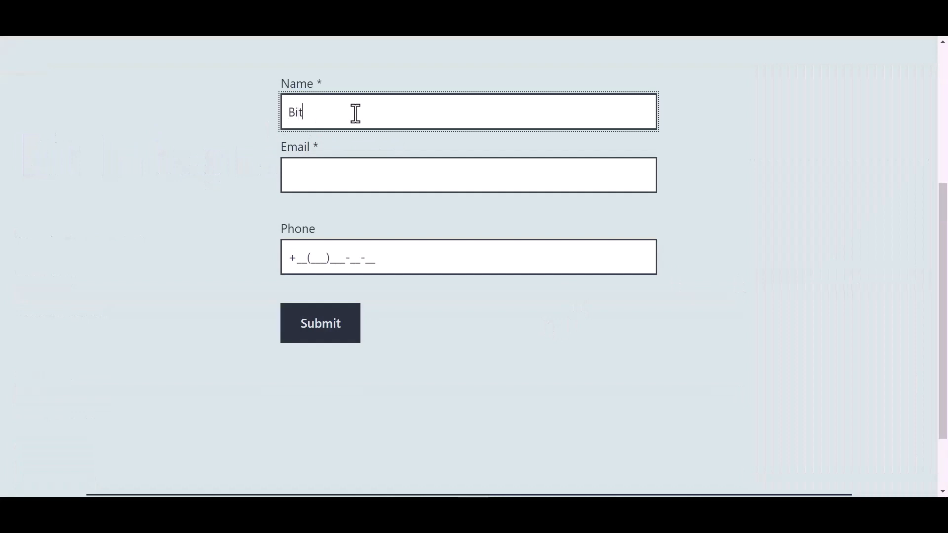
{"action": "type", "text": "Bit Integrations"}
{"action": "key", "text": "Tab"}
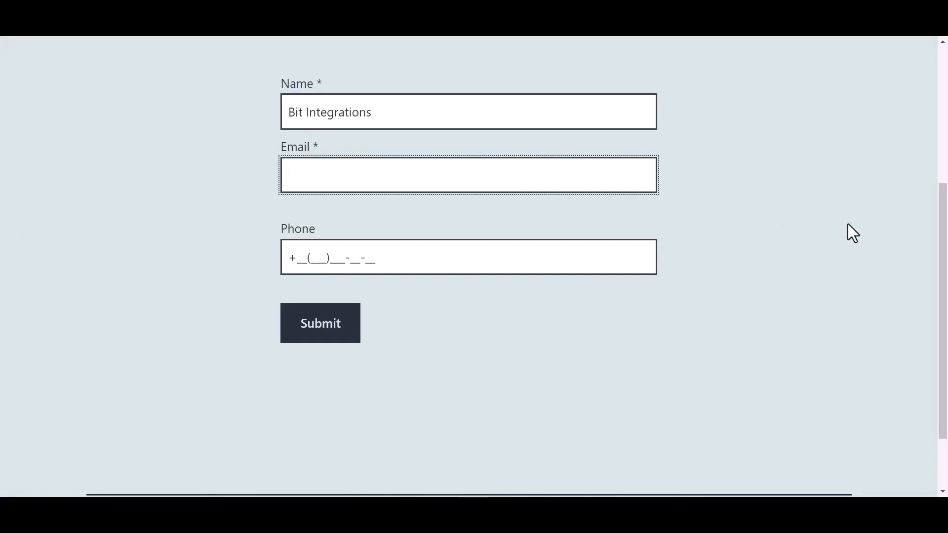
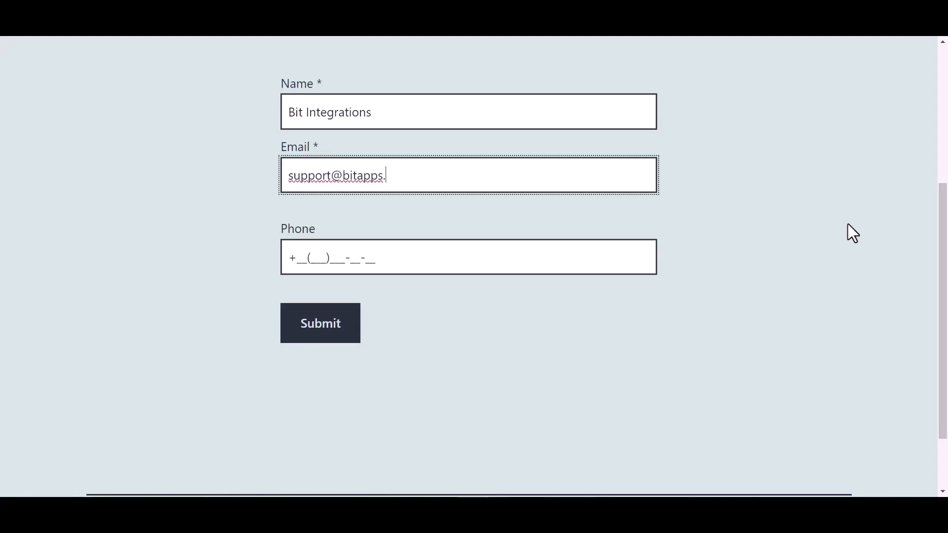
{"action": "left_click", "coordinate": [365, 257]}
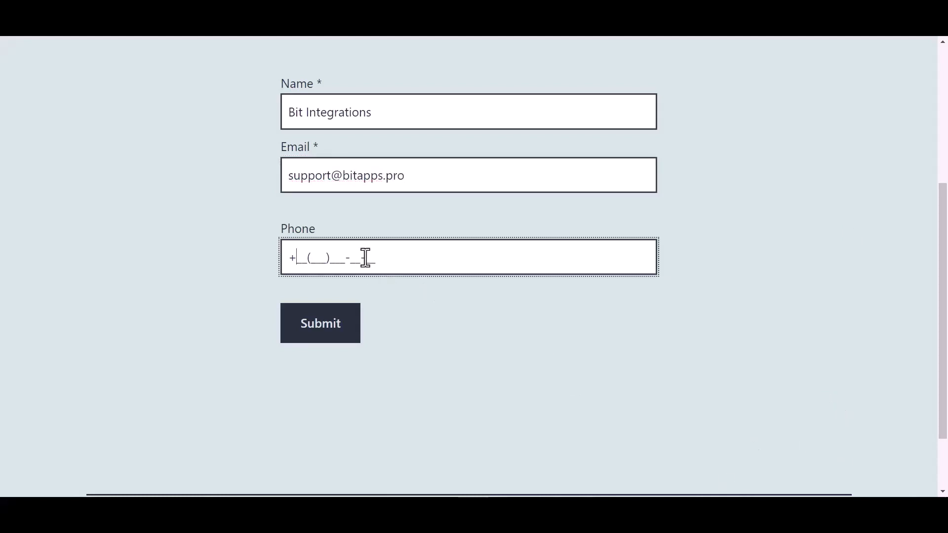
{"action": "type", "text": "44(455)566-6"}
{"action": "left_click", "coordinate": [328, 332]}
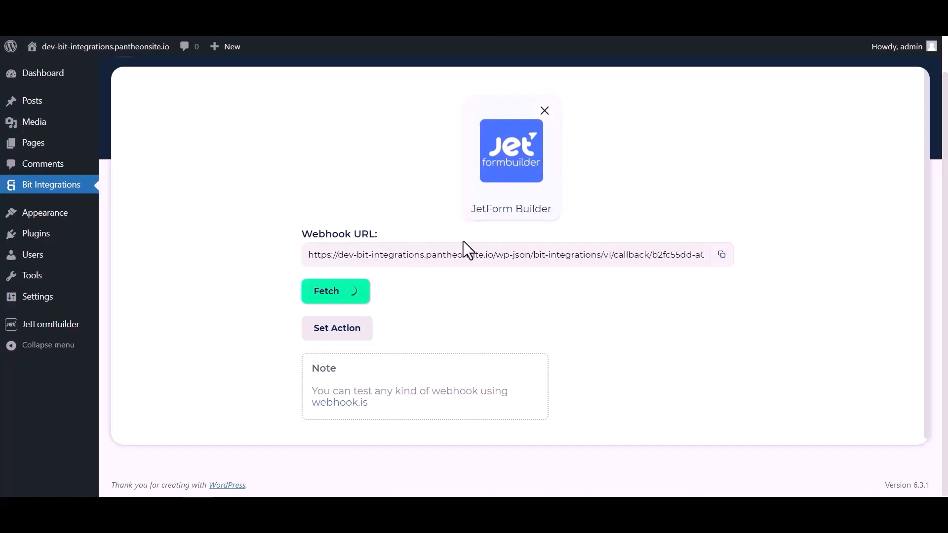
- Review the fetched webhook response, then go to the action app search
{"action": "scroll", "coordinate": [490, 301], "scroll_direction": "down", "scroll_amount": 4}
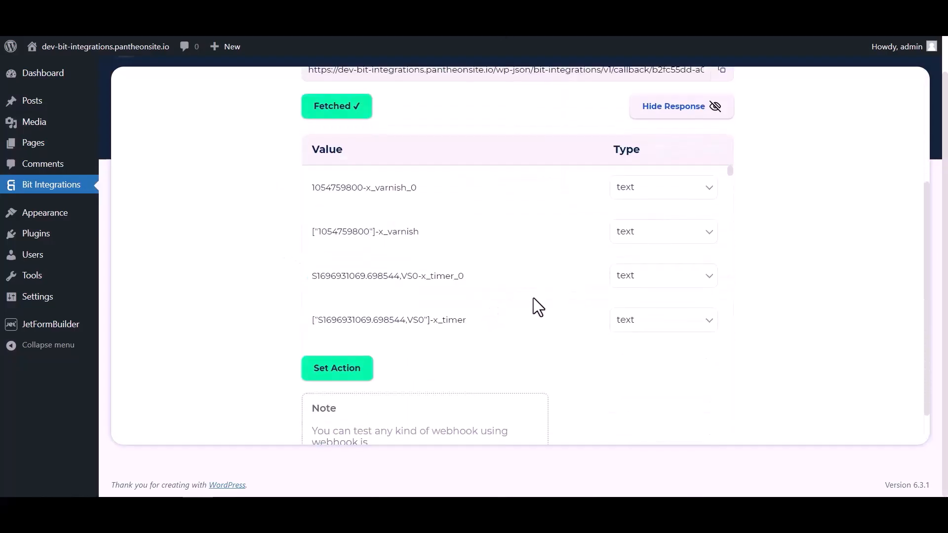
{"action": "scroll", "coordinate": [518, 206], "scroll_direction": "down", "scroll_amount": 6}
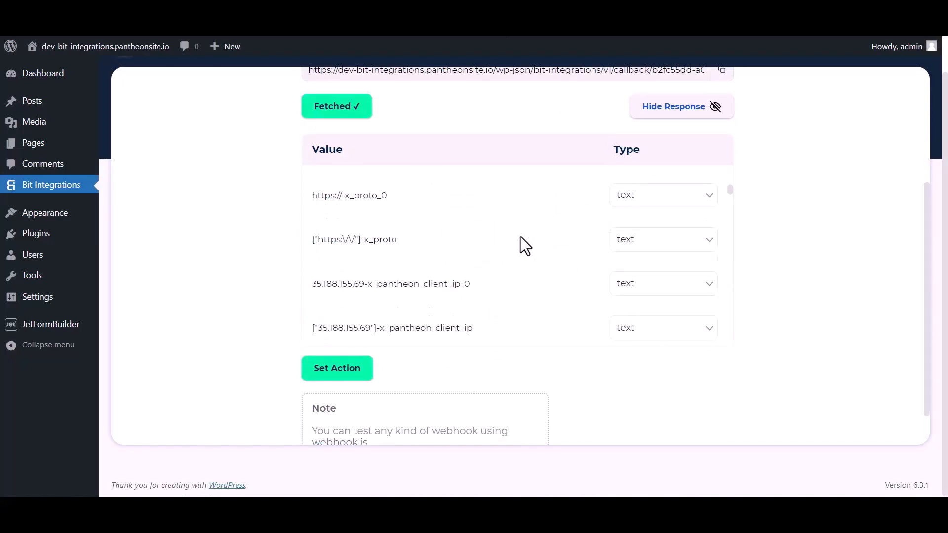
{"action": "scroll", "coordinate": [520, 237], "scroll_direction": "down", "scroll_amount": 10}
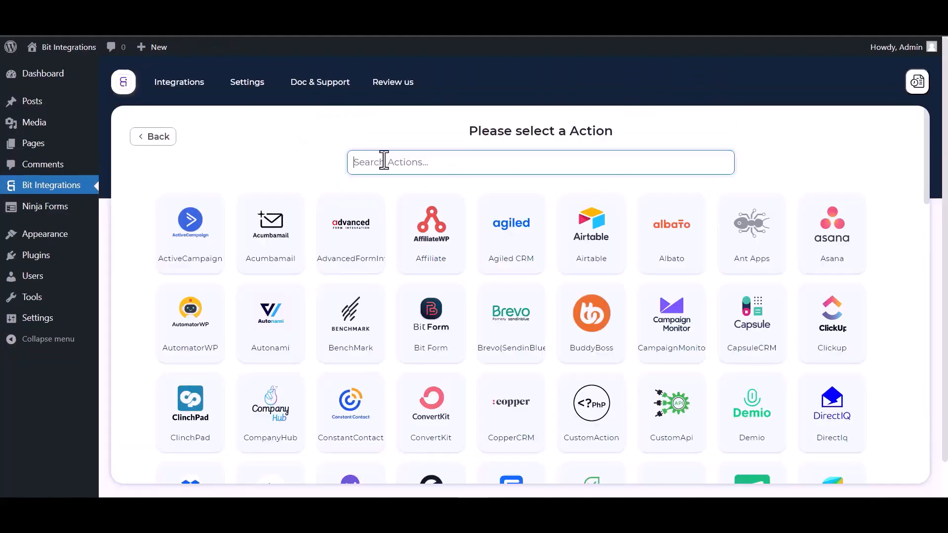
{"action": "left_click", "coordinate": [385, 161]}
- Search 'lion', select LionDesk as the action and open the LionDesk developer apps page
{"action": "type", "text": "lion"}
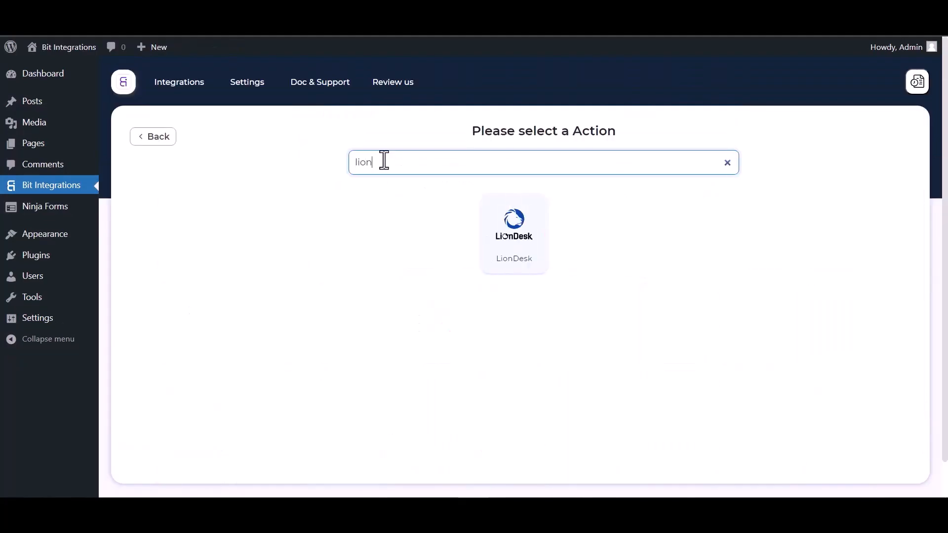
{"action": "left_click", "coordinate": [516, 267]}
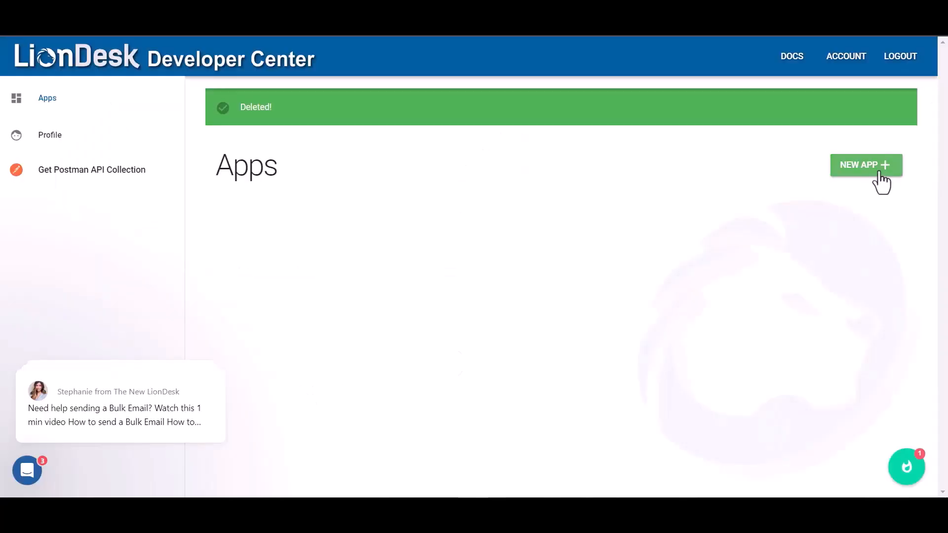
{"action": "left_click", "coordinate": [872, 168]}
- Create LionDesk app 'Bit Integrations' with the site's redirect URI and copy its client ID
{"action": "left_click", "coordinate": [378, 250]}
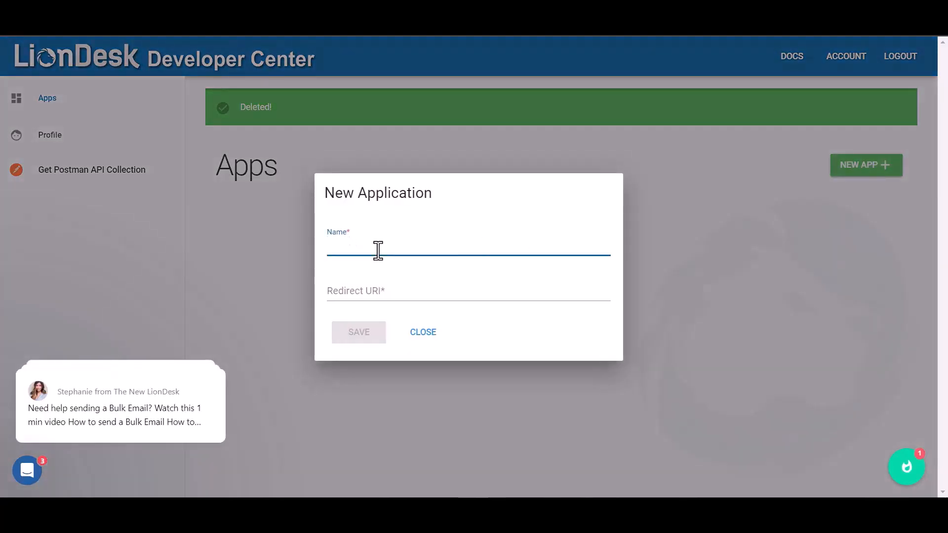
{"action": "type", "text": "Bit Integrations"}
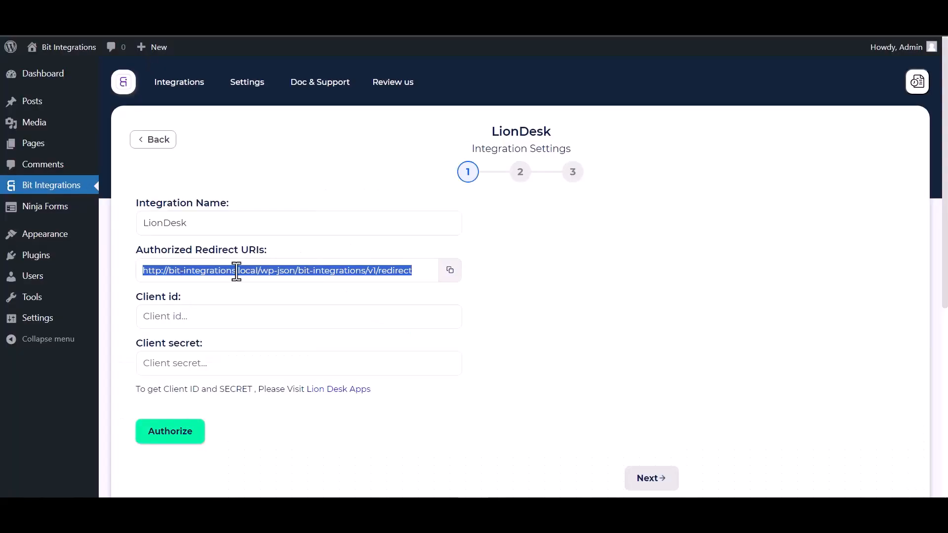
{"action": "left_click", "coordinate": [450, 271]}
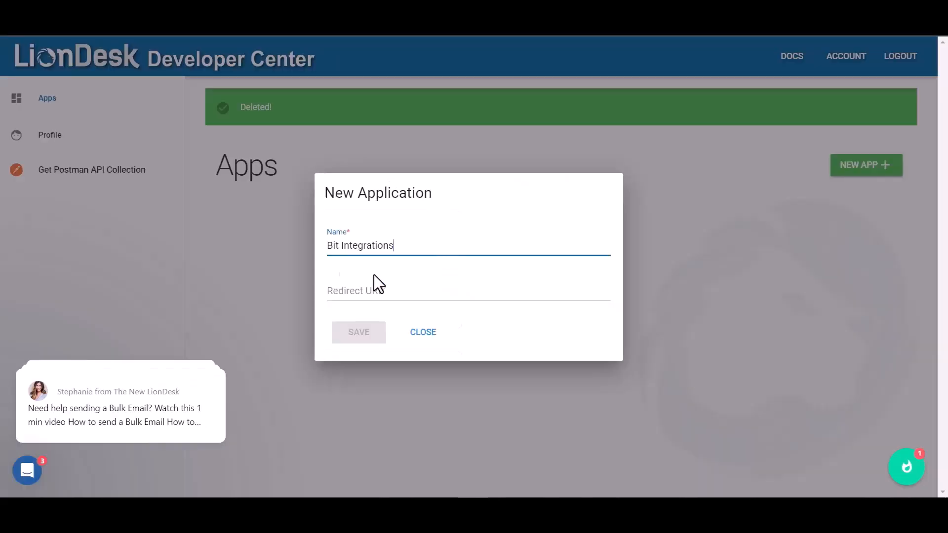
{"action": "left_click", "coordinate": [345, 291]}
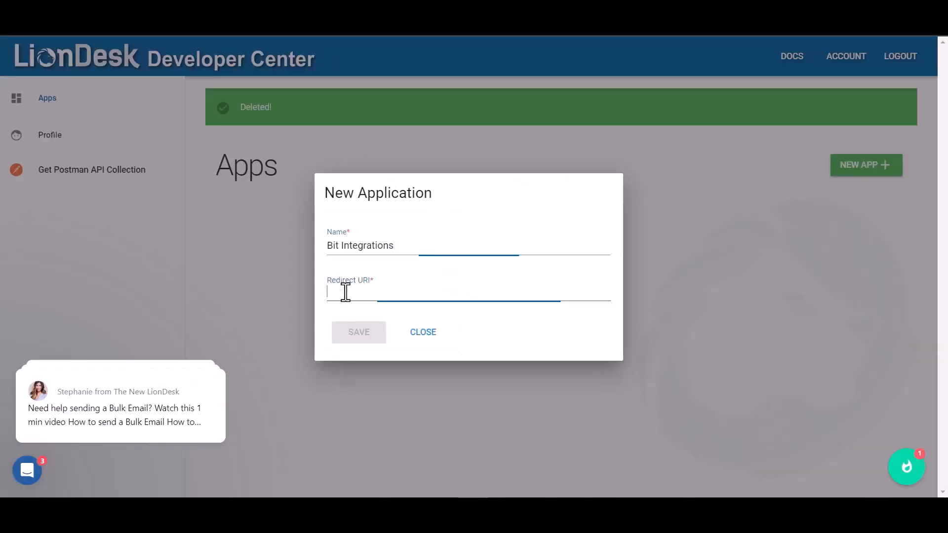
{"action": "key", "text": "ctrl+v"}
{"action": "left_click", "coordinate": [360, 334]}
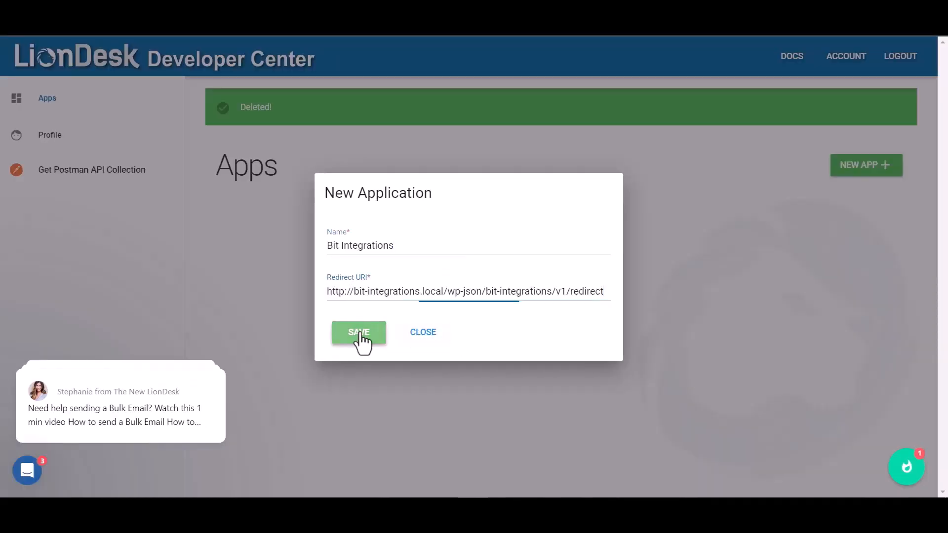
{"action": "double_click", "coordinate": [515, 332]}
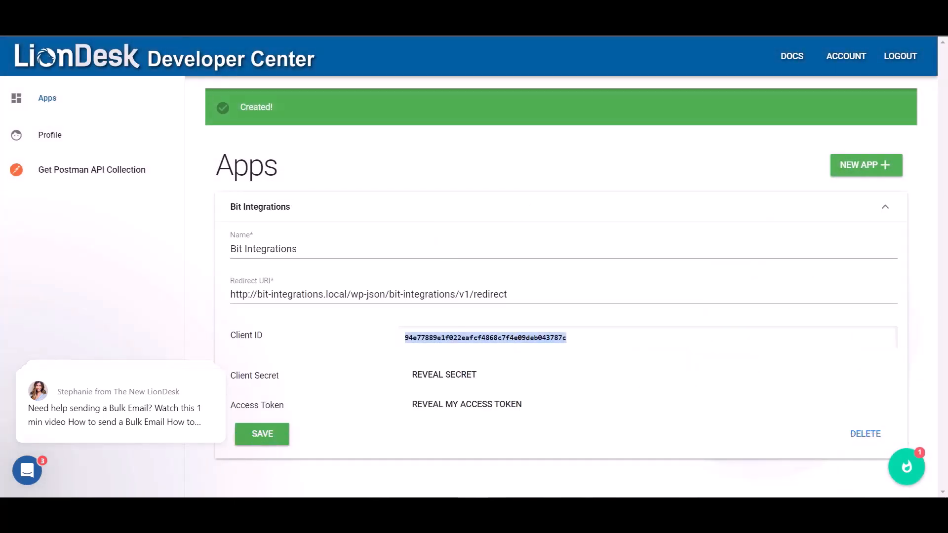
{"action": "key", "text": "alt+Tab"}
{"action": "left_click", "coordinate": [234, 320]}
- Paste the client ID, then reveal, copy and paste the LionDesk client secret into Bit Integrations
{"action": "key", "text": "ctrl+v"}
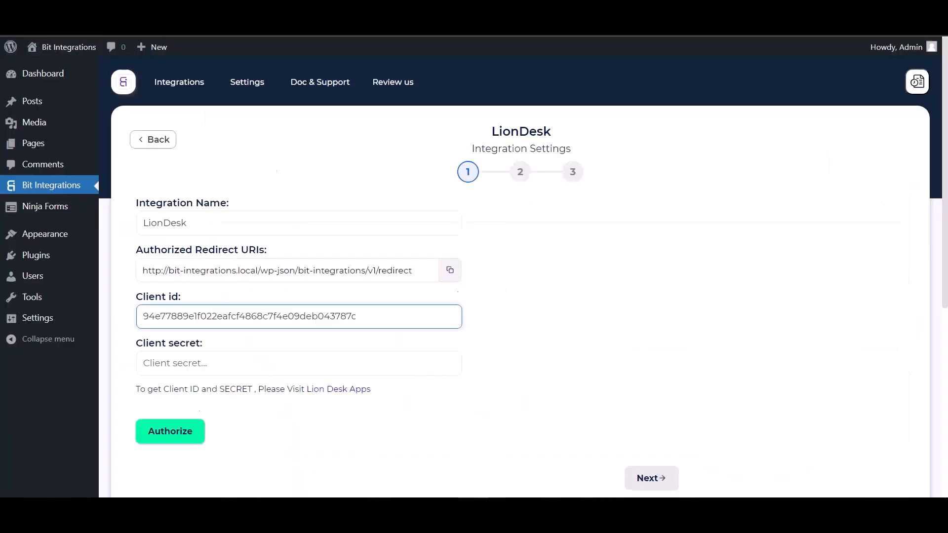
{"action": "key", "text": "alt+Tab"}
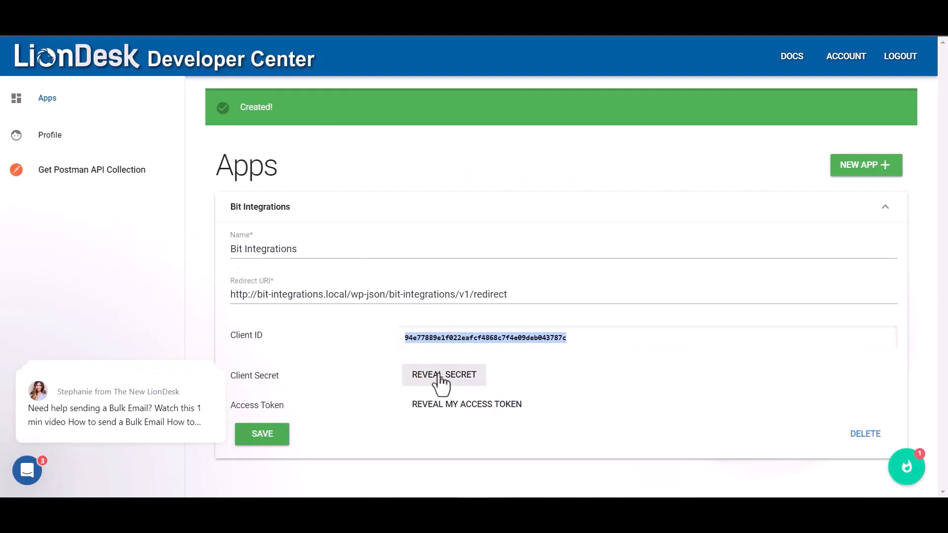
{"action": "left_click", "coordinate": [441, 380]}
{"action": "double_click", "coordinate": [533, 381]}
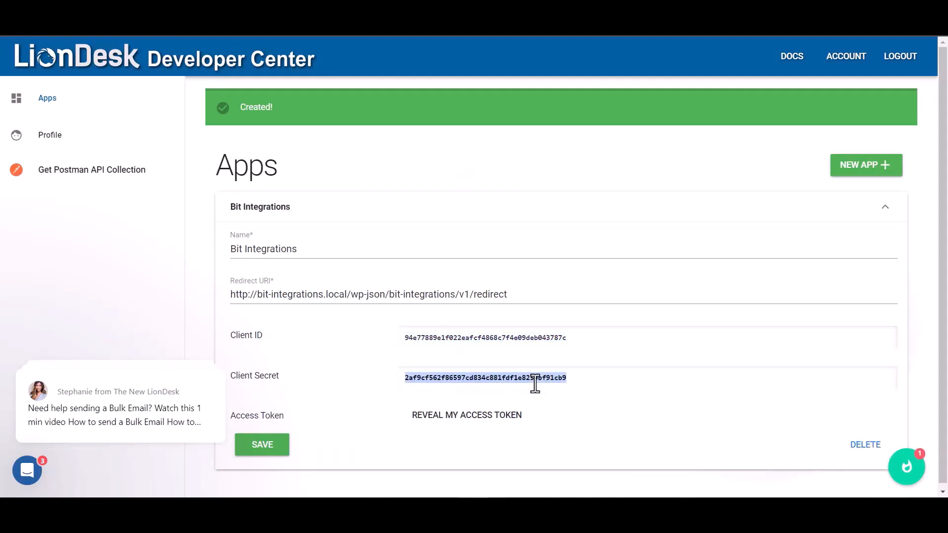
{"action": "key", "text": "alt+Tab"}
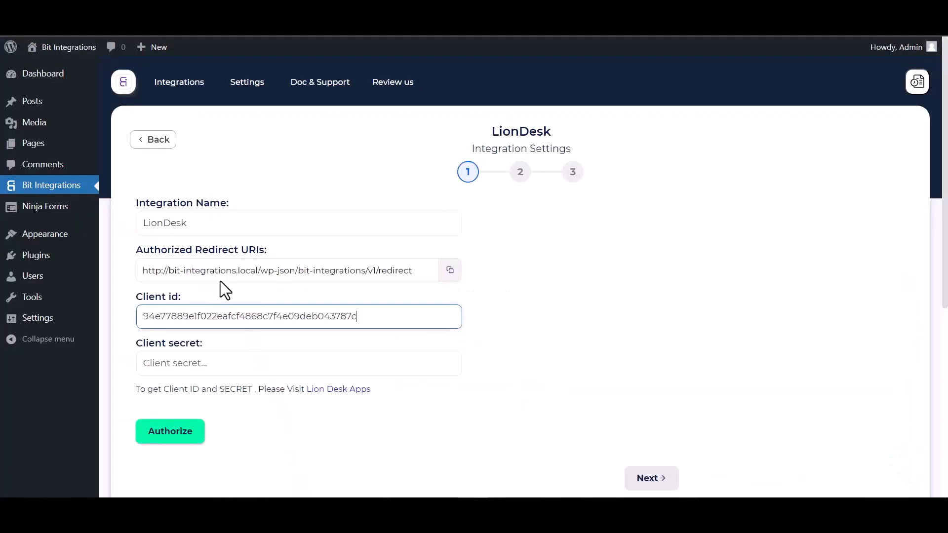
{"action": "left_click", "coordinate": [201, 368]}
{"action": "key", "text": "ctrl+v"}
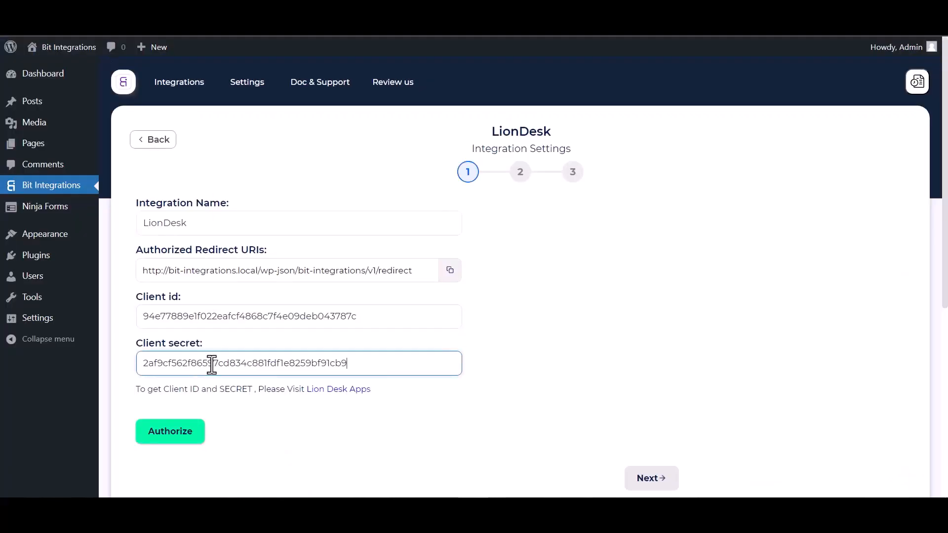
- Authorize Bit Integrations by logging into LionDesk and allowing access
{"action": "left_click", "coordinate": [170, 431]}
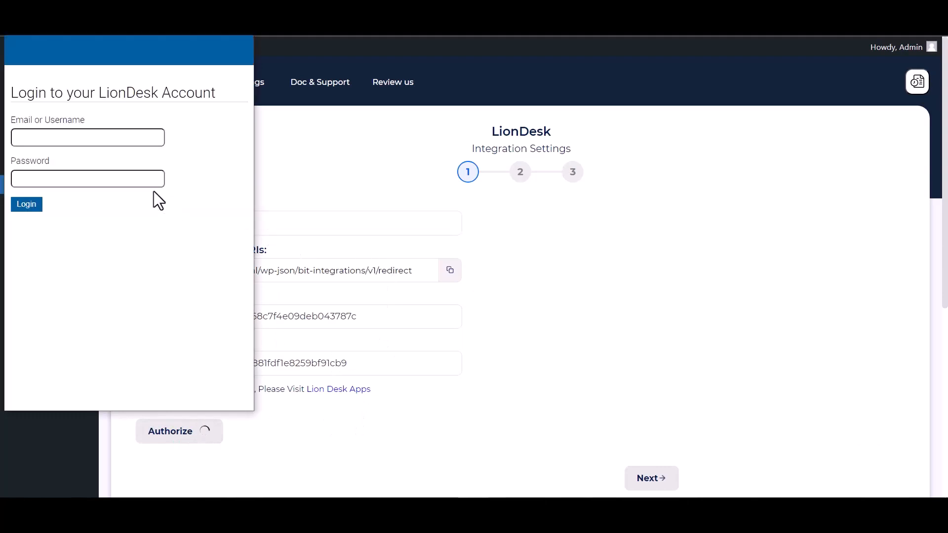
{"action": "left_click", "coordinate": [66, 139]}
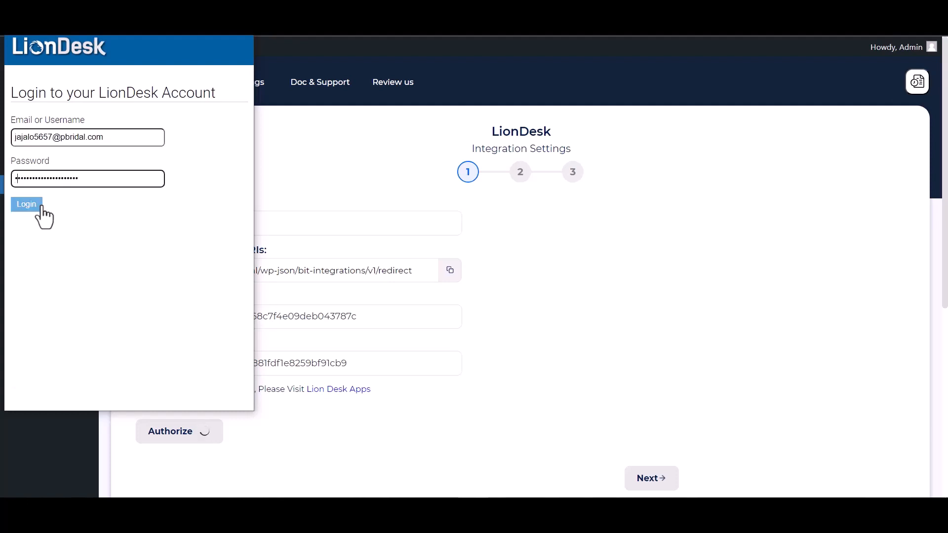
{"action": "left_click", "coordinate": [29, 203]}
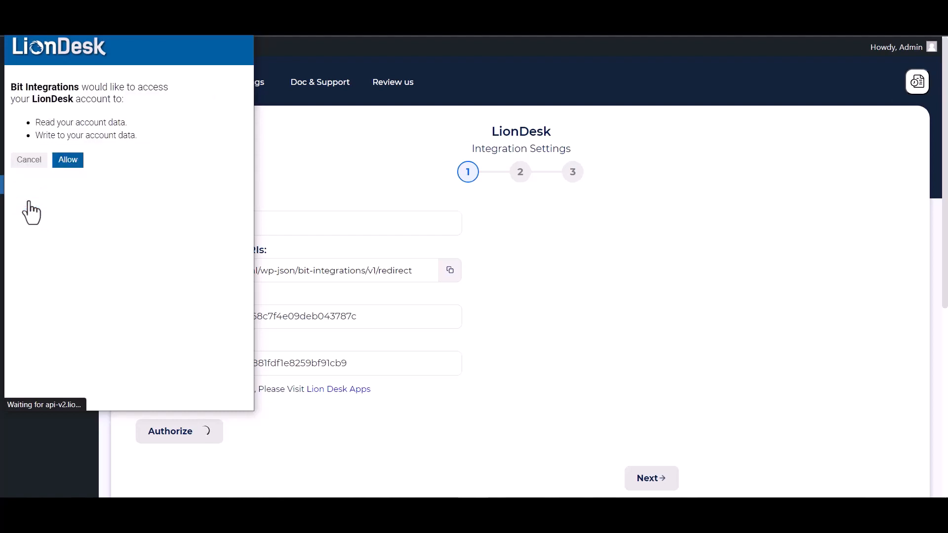
{"action": "left_click", "coordinate": [69, 164]}
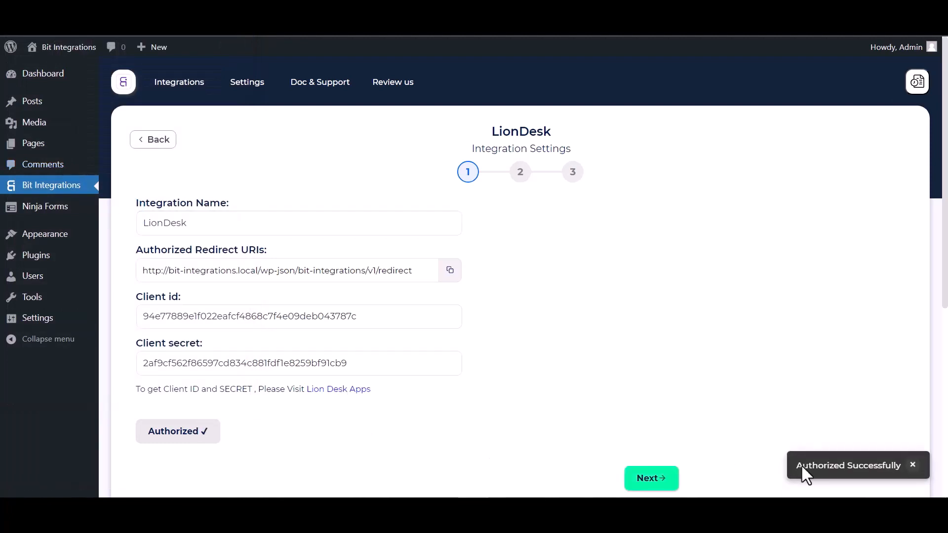
- Choose Create Contact as the LionDesk action
{"action": "left_click", "coordinate": [650, 482]}
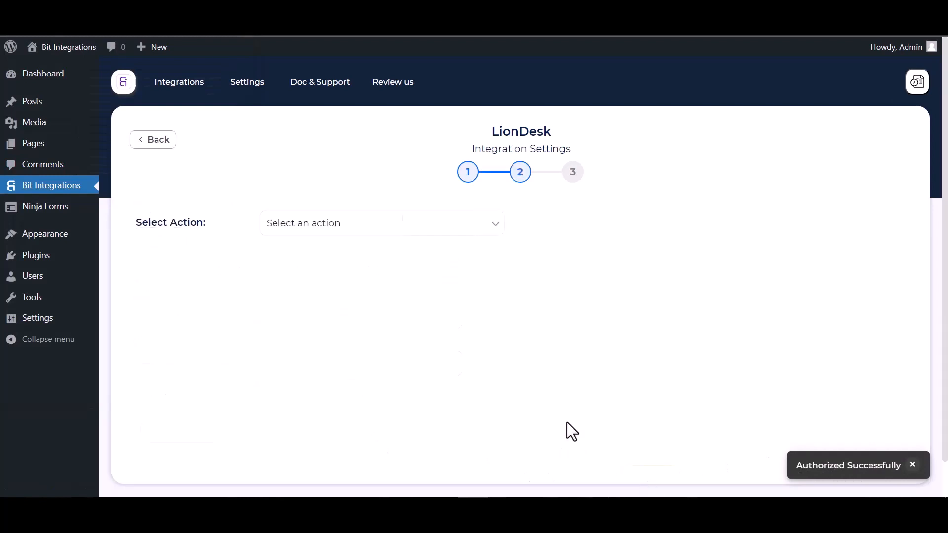
{"action": "left_click", "coordinate": [368, 230]}
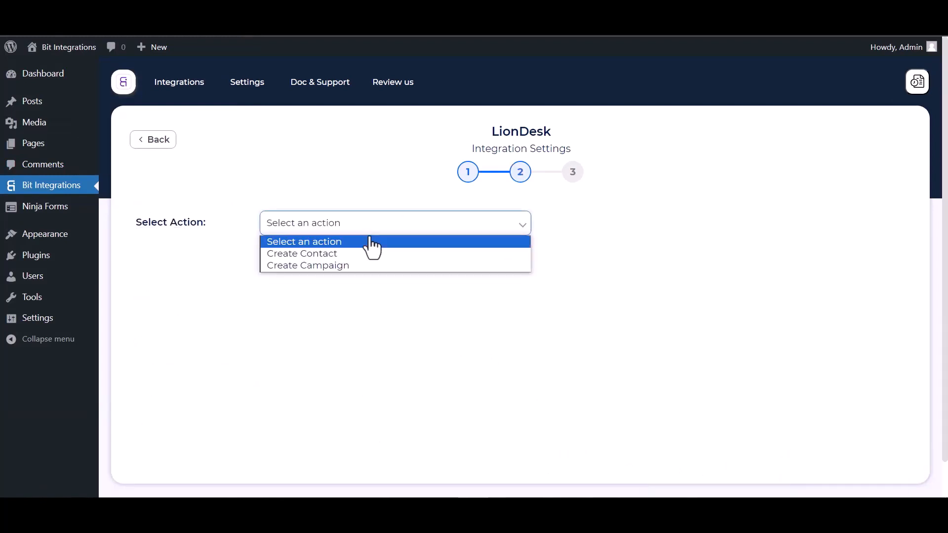
{"action": "left_click", "coordinate": [329, 254]}
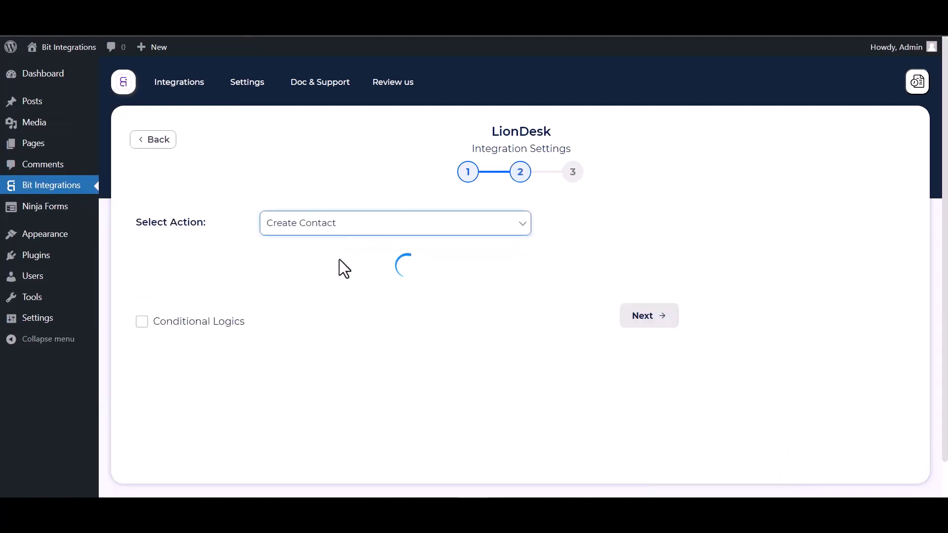
{"action": "scroll", "coordinate": [286, 267], "scroll_direction": "down", "scroll_amount": 2}
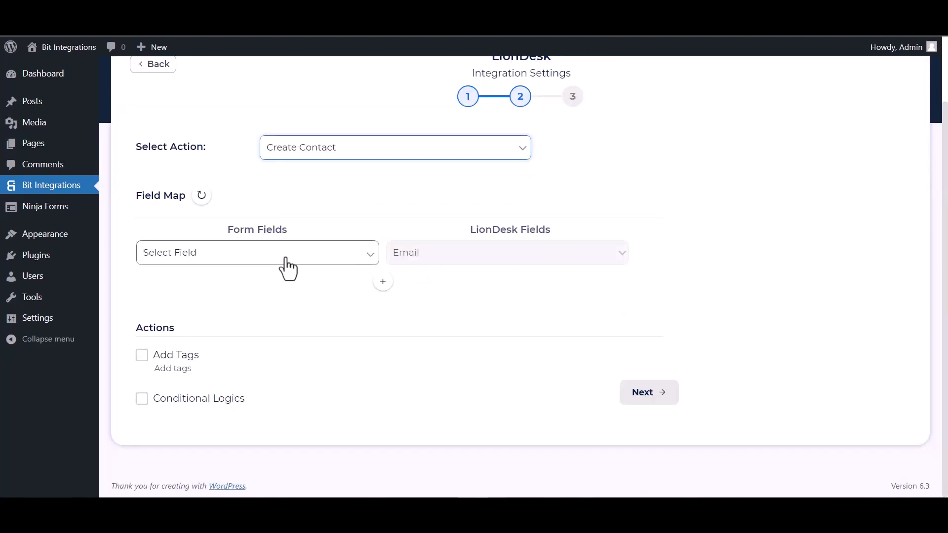
- Map the form's Email to Email and Name to First Name
{"action": "left_click", "coordinate": [277, 256]}
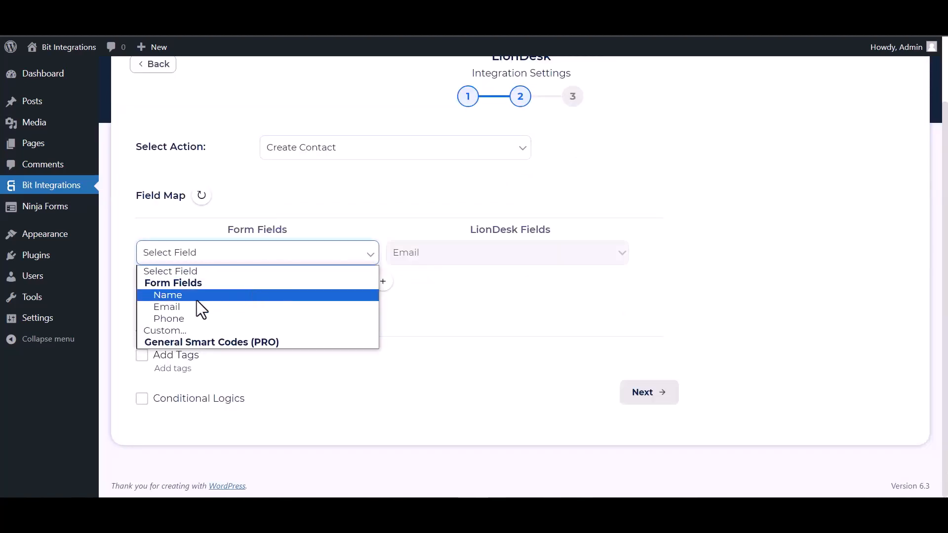
{"action": "left_click", "coordinate": [176, 309]}
{"action": "left_click", "coordinate": [384, 284]}
{"action": "left_click", "coordinate": [422, 292]}
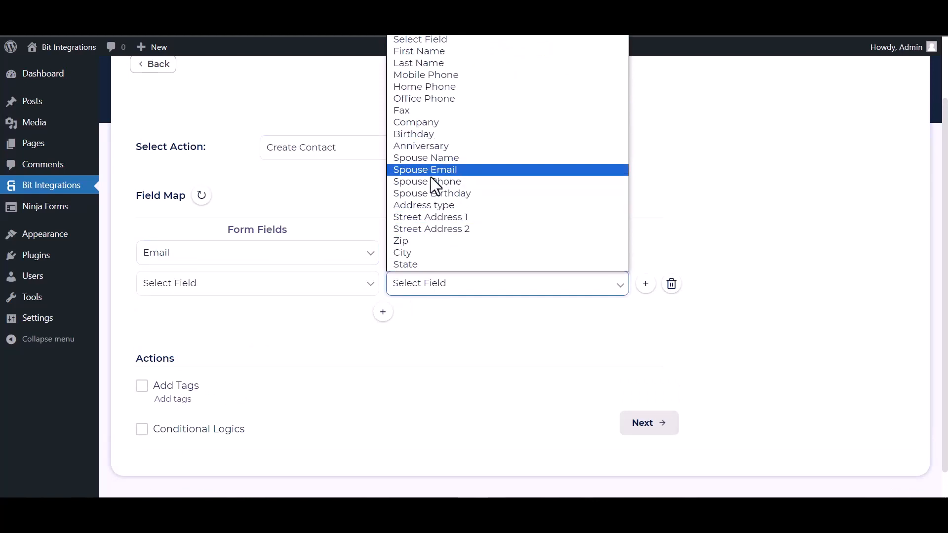
{"action": "left_click", "coordinate": [422, 53]}
{"action": "left_click", "coordinate": [298, 288]}
{"action": "left_click", "coordinate": [193, 326]}
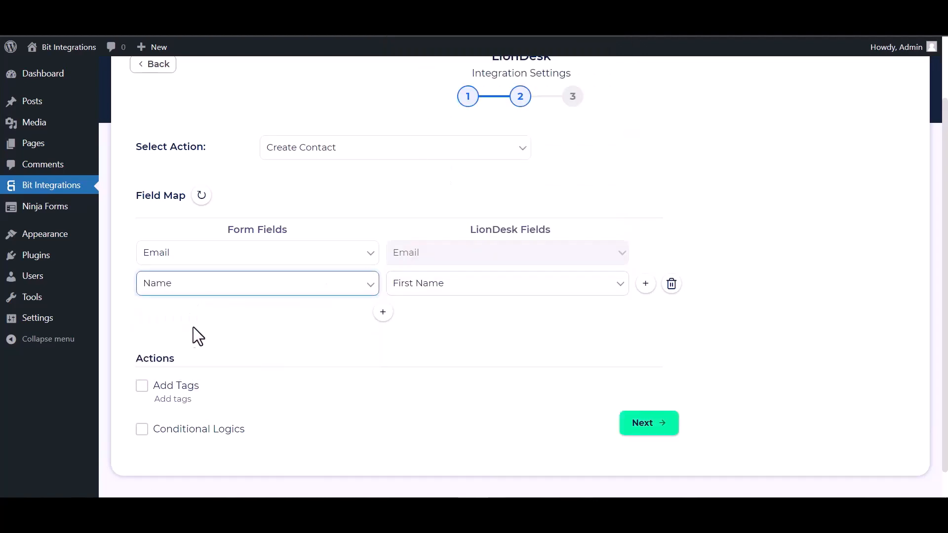
- Add a third row mapping the form's Phone to Mobile Phone
{"action": "left_click", "coordinate": [382, 313]}
{"action": "left_click", "coordinate": [410, 319]}
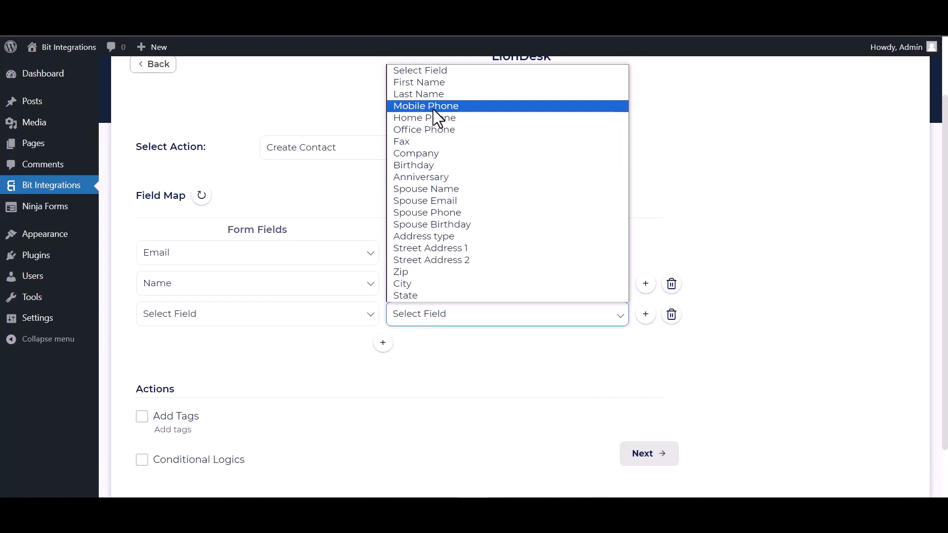
{"action": "left_click", "coordinate": [428, 105]}
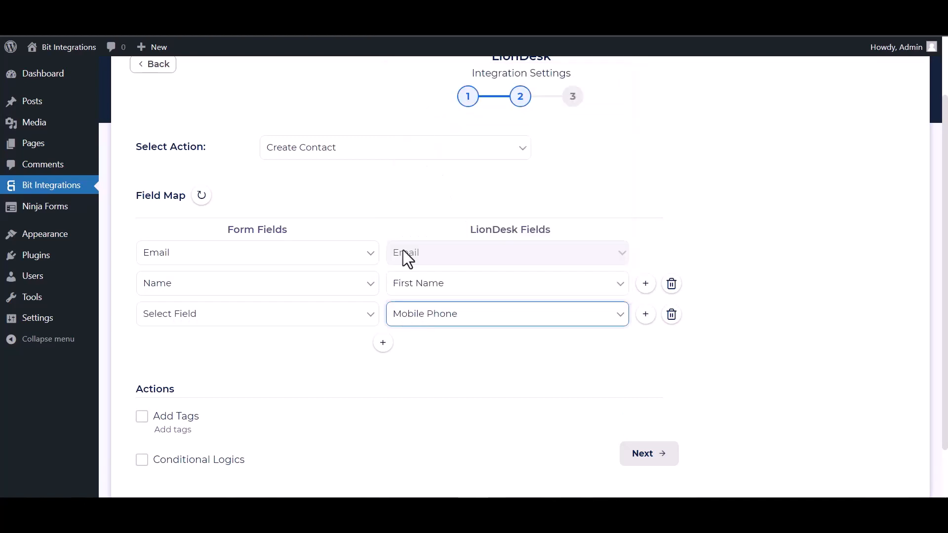
{"action": "left_click", "coordinate": [281, 316]}
{"action": "left_click", "coordinate": [180, 378]}
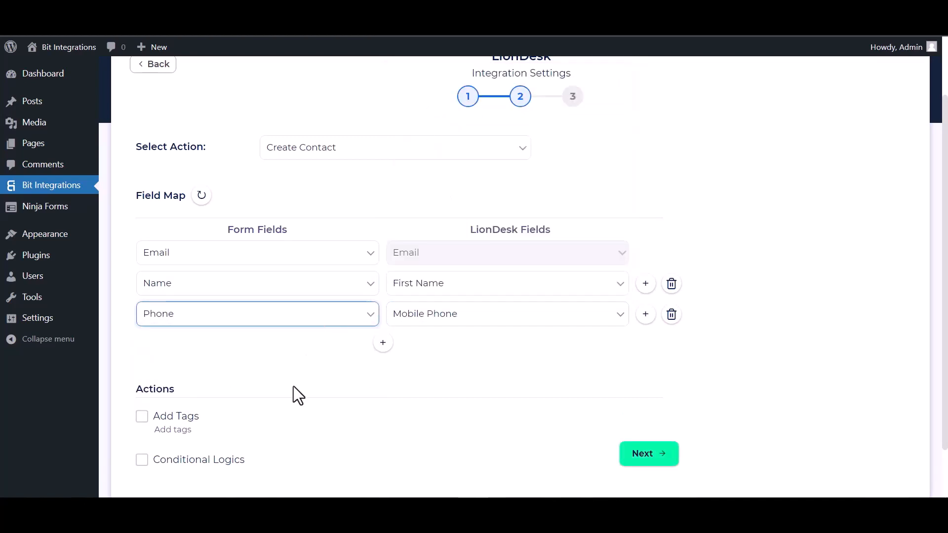
{"action": "scroll", "coordinate": [291, 393], "scroll_direction": "down", "scroll_amount": 1}
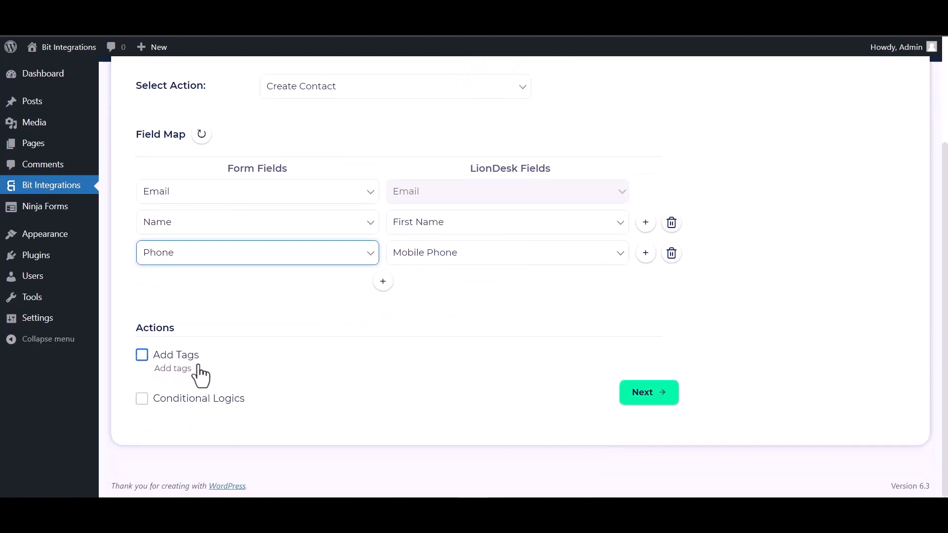
- Leave conditional logic off, then finish and save the LionDesk Create Contact integration
{"action": "left_click", "coordinate": [142, 357]}
{"action": "left_click", "coordinate": [143, 399]}
{"action": "scroll", "coordinate": [235, 398], "scroll_direction": "down", "scroll_amount": 2}
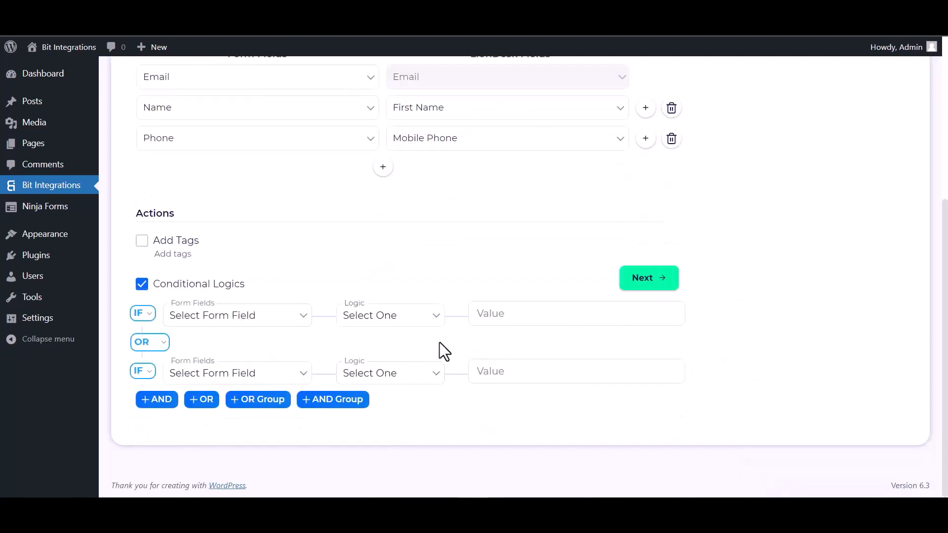
{"action": "left_click", "coordinate": [141, 285]}
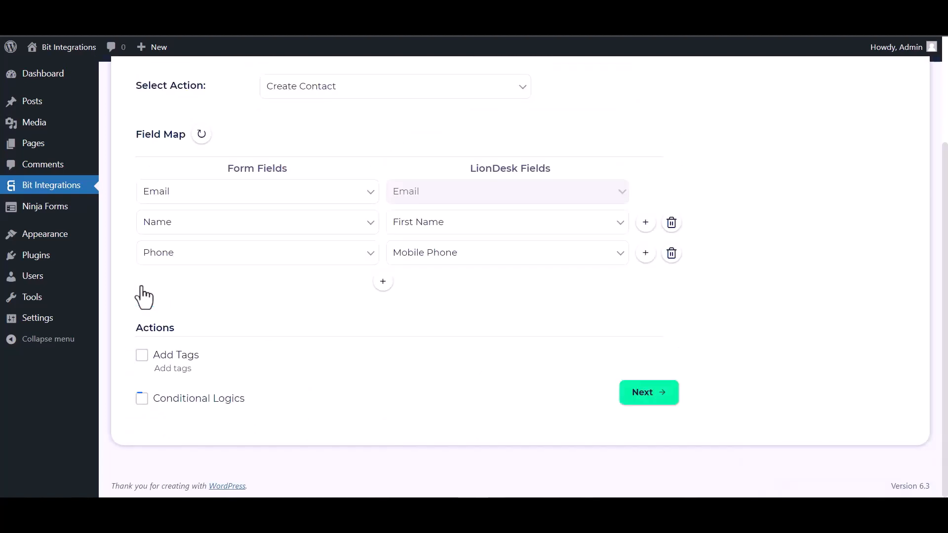
{"action": "left_click", "coordinate": [645, 398]}
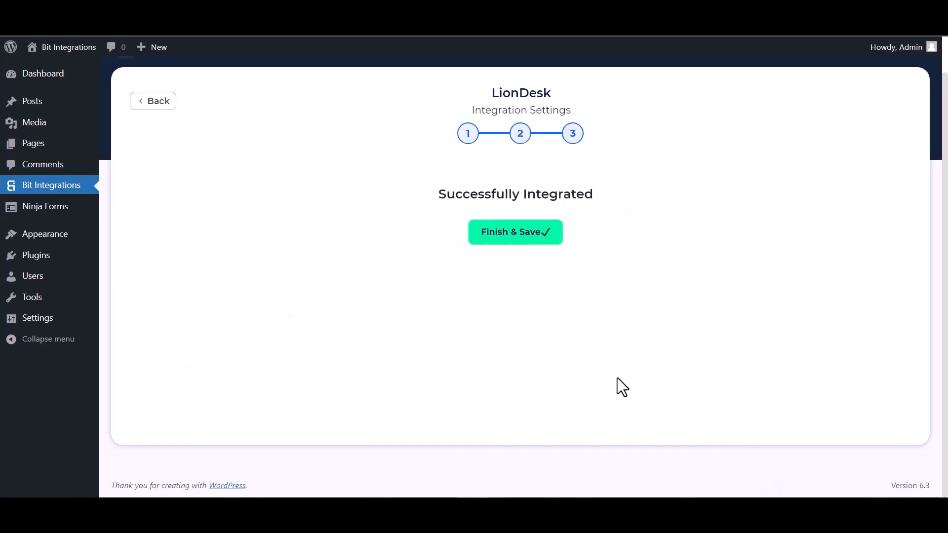
{"action": "left_click", "coordinate": [504, 237]}
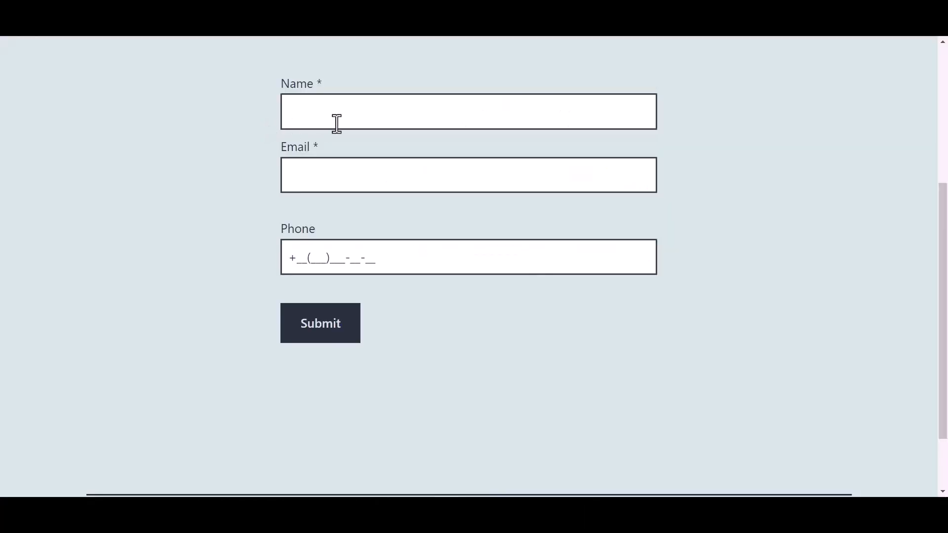
{"action": "left_click", "coordinate": [355, 114]}
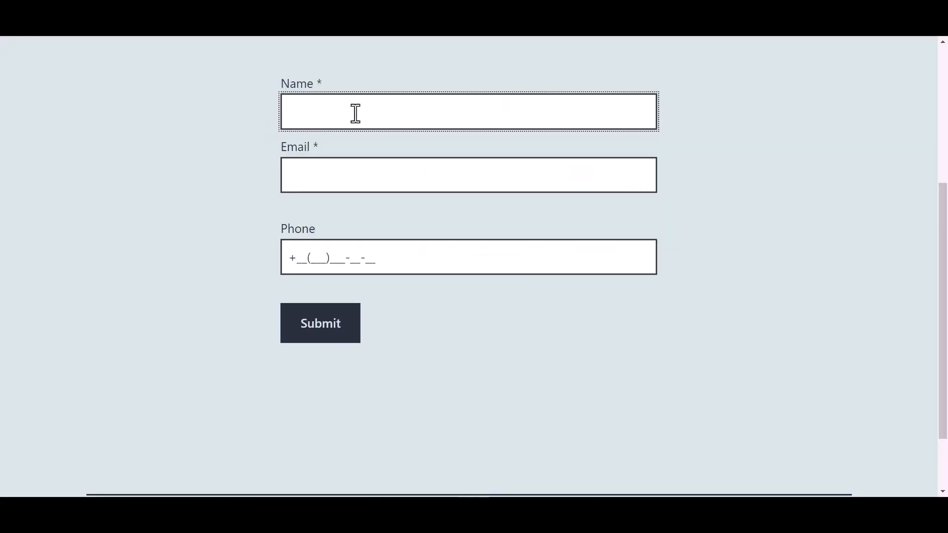
- Fill the test form with the name 'Bit Integrations', a support e-mail address and a phone number, then submit it
{"action": "type", "text": "Bit"}
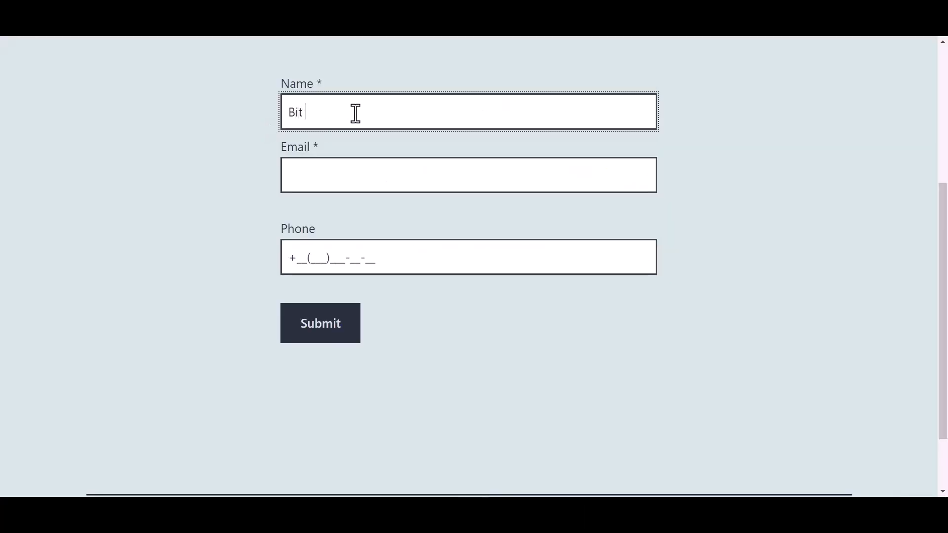
{"action": "type", "text": " Integrations"}
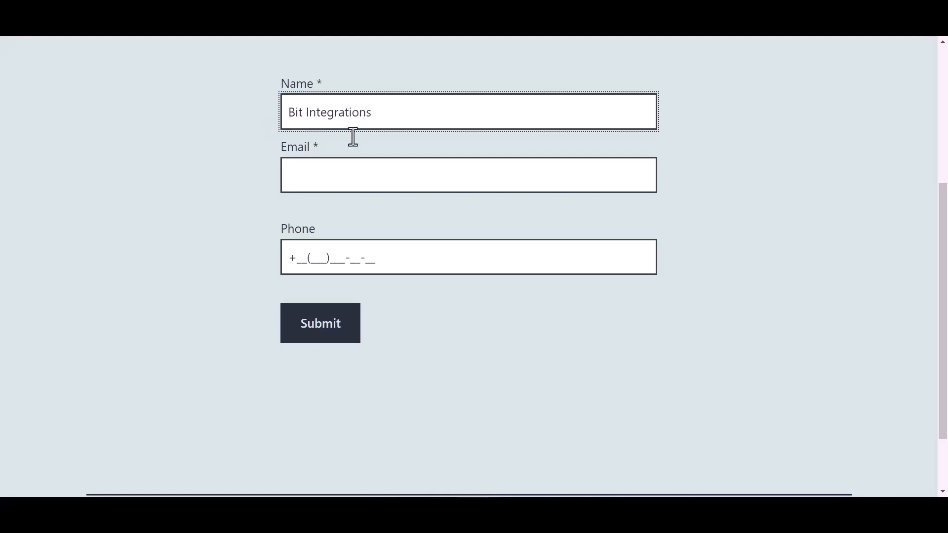
{"action": "left_click", "coordinate": [324, 177]}
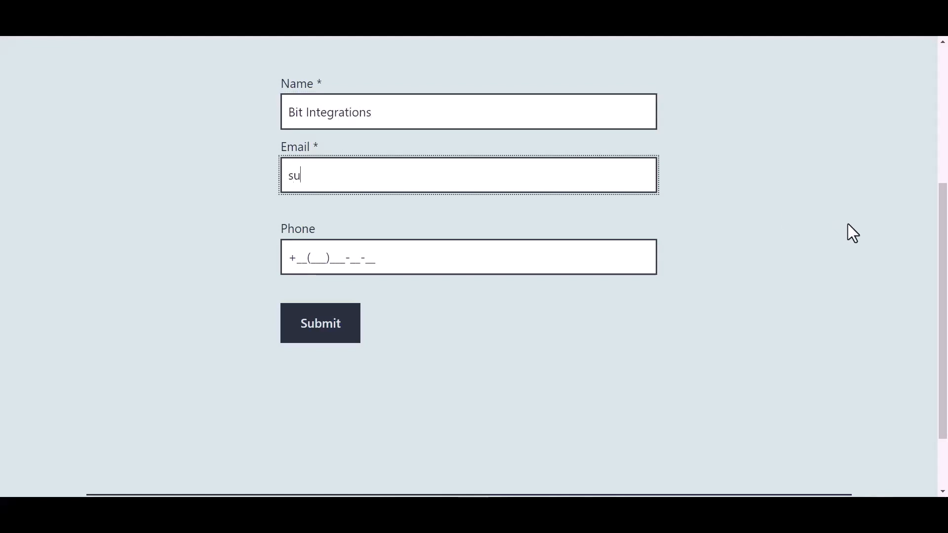
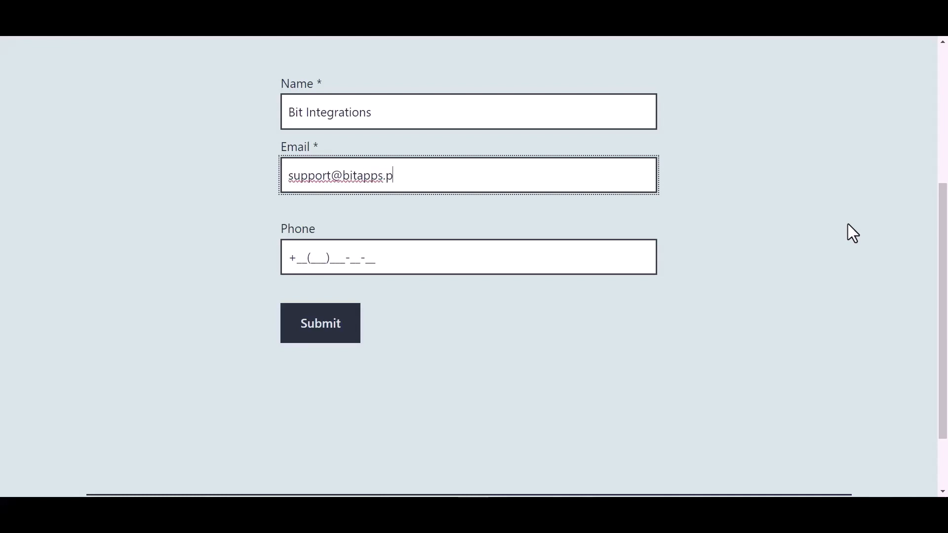
{"action": "left_click", "coordinate": [365, 257]}
{"action": "type", "text": "44(455)"}
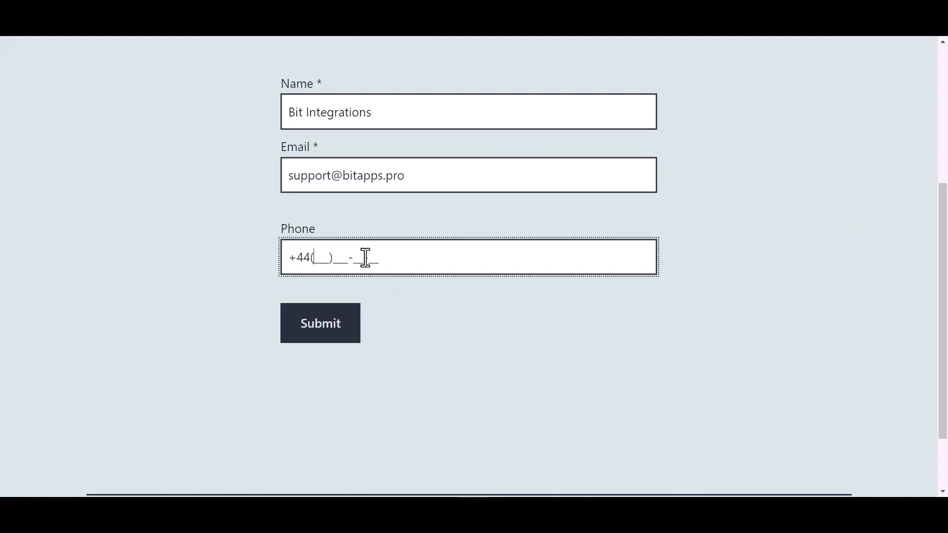
{"action": "type", "text": "566"}
{"action": "left_click", "coordinate": [328, 340]}
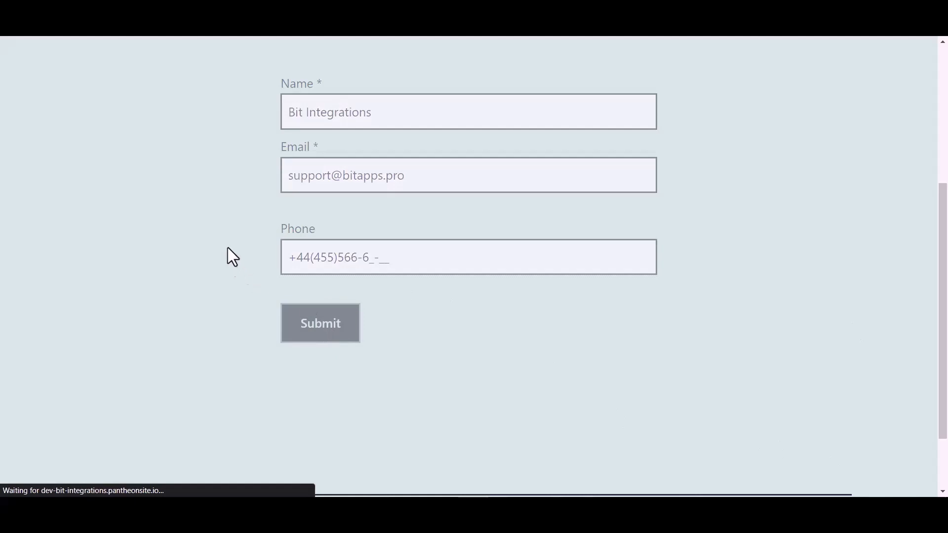